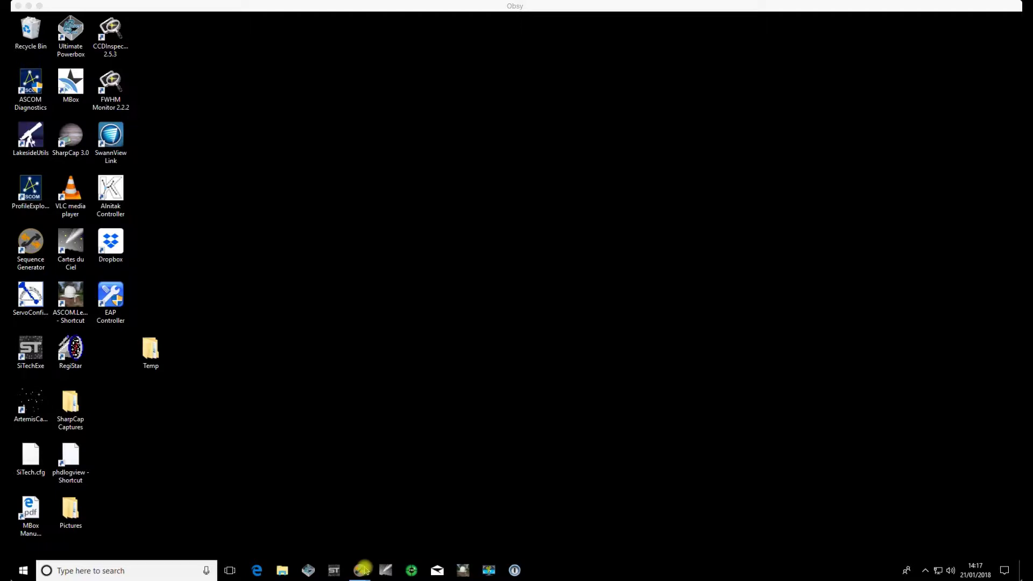
Step: Show the taskbar thumbnails of the two running Sequence Generator Pro windows
mouse_move(363, 570)
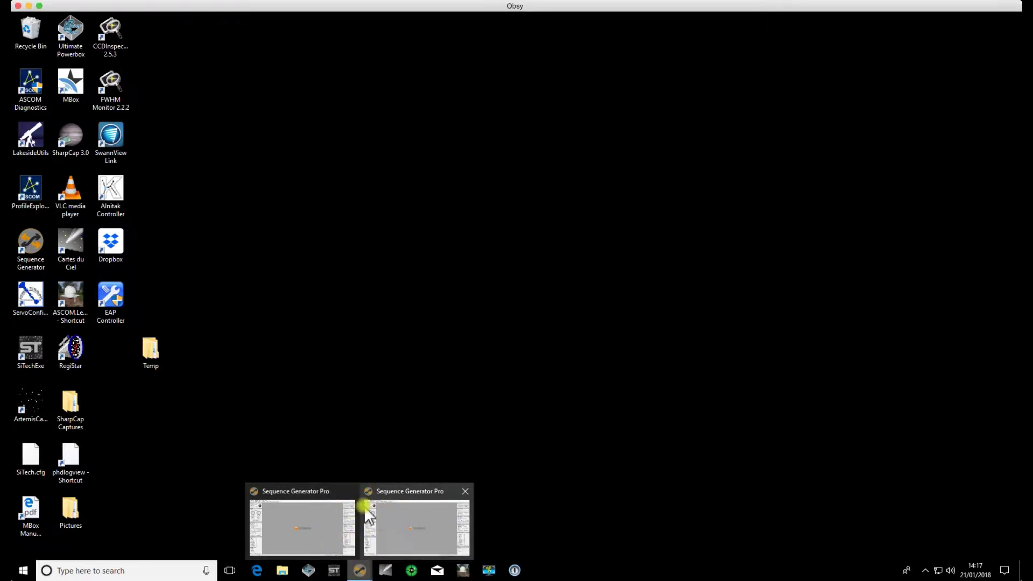
Step: Bring Sequence Generator Pro forward and apply the Esprit 100 Atik 16200 UHP - PS2 equipment profile
mouse_move(356, 511)
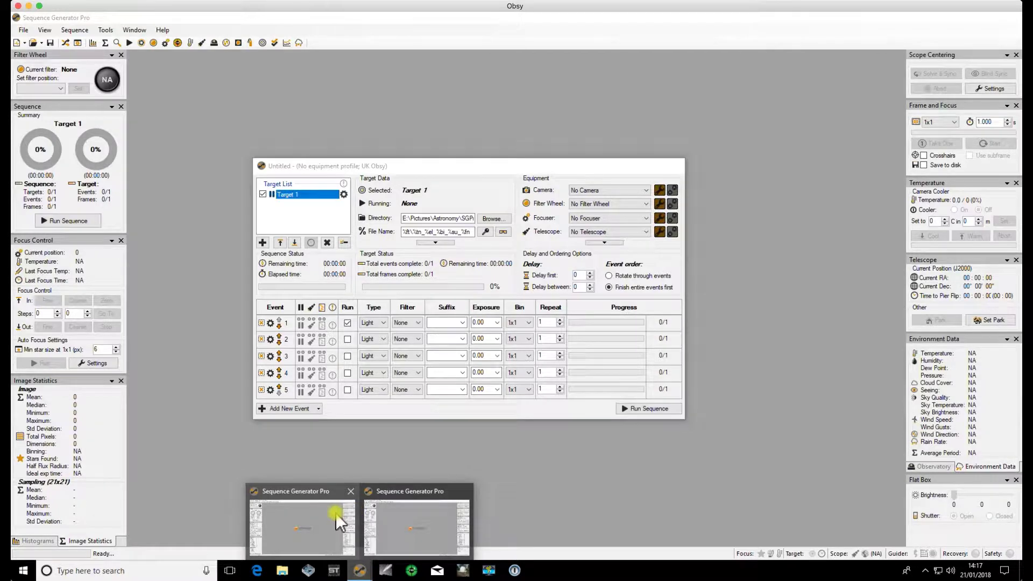
left_click(336, 513)
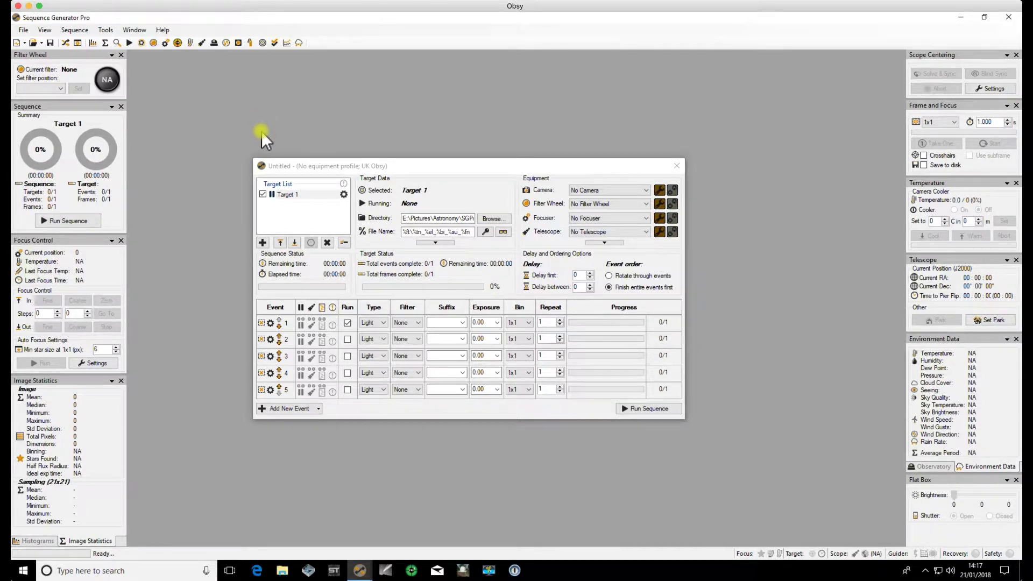
left_click(23, 30)
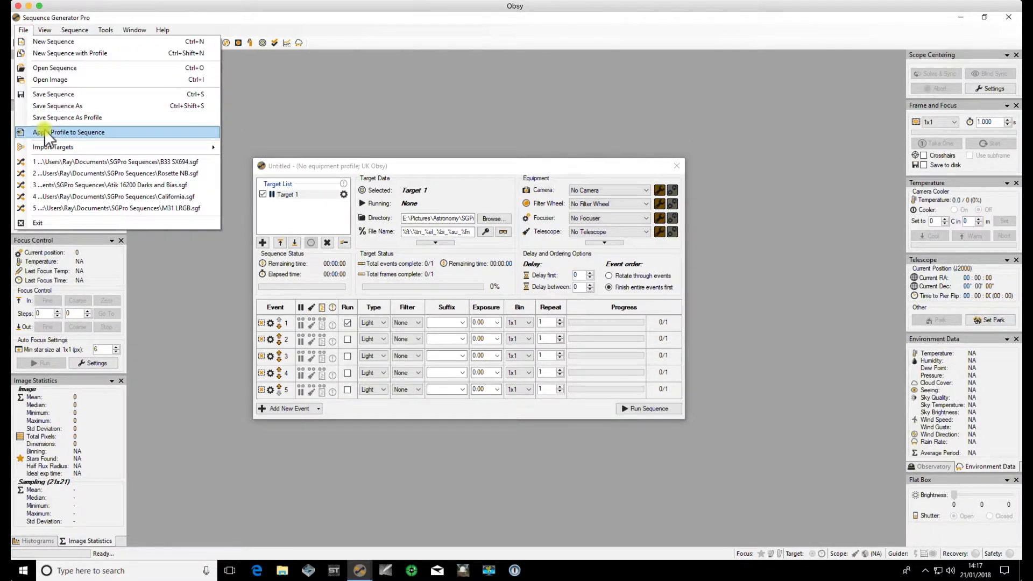
left_click(46, 132)
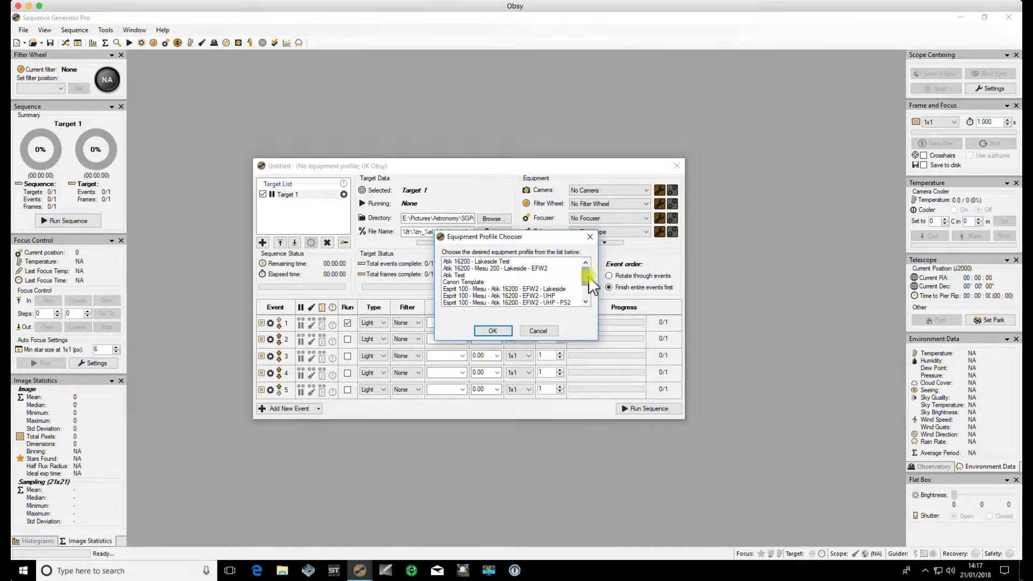
scroll(581, 282, "down", 1)
left_click(515, 282)
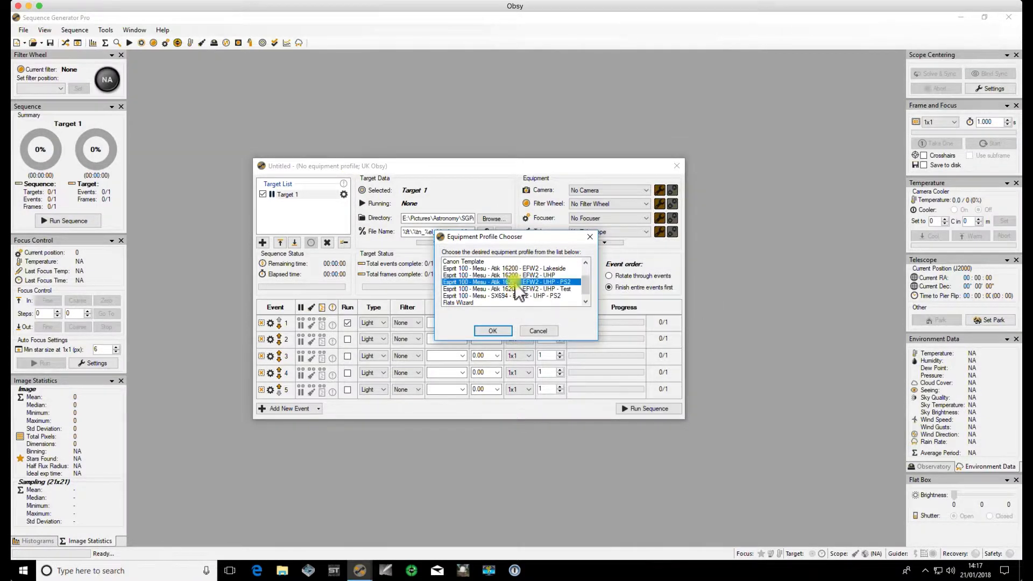
left_click(493, 331)
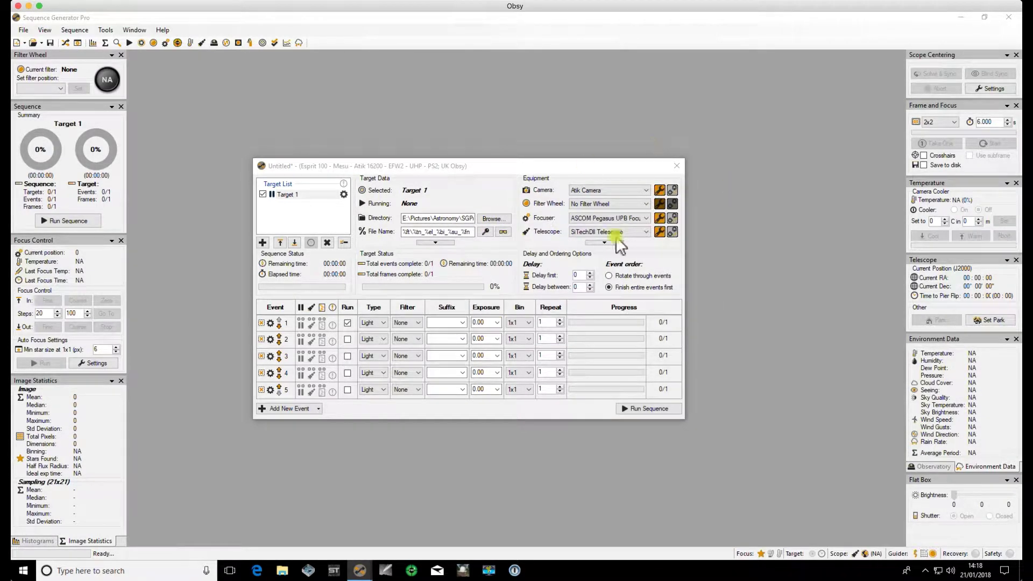
left_click(408, 323)
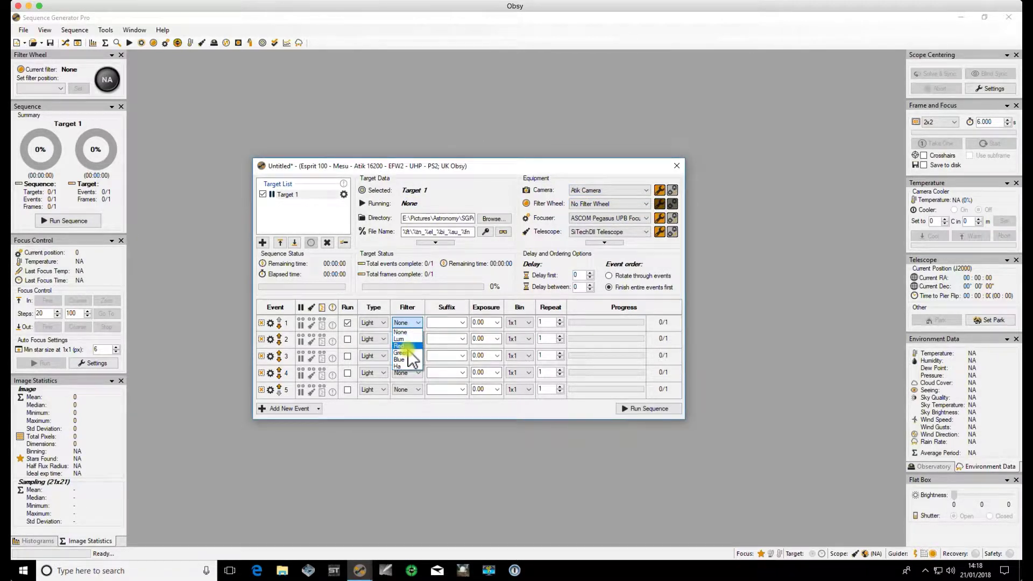
Step: Launch the Framing & Mosaic Wizard, move it slightly higher, and show its equipment profile list
left_click(188, 108)
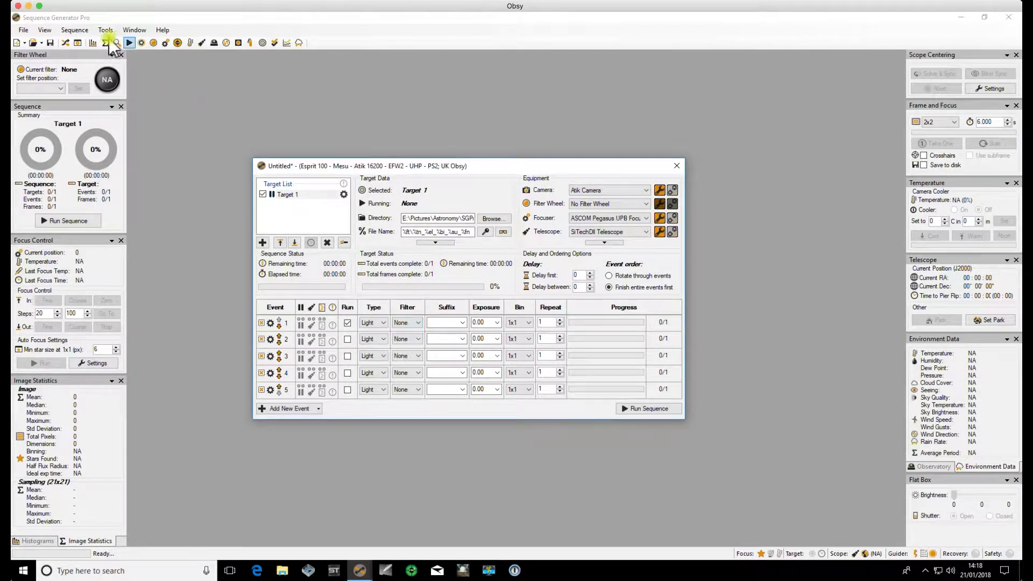
left_click(106, 31)
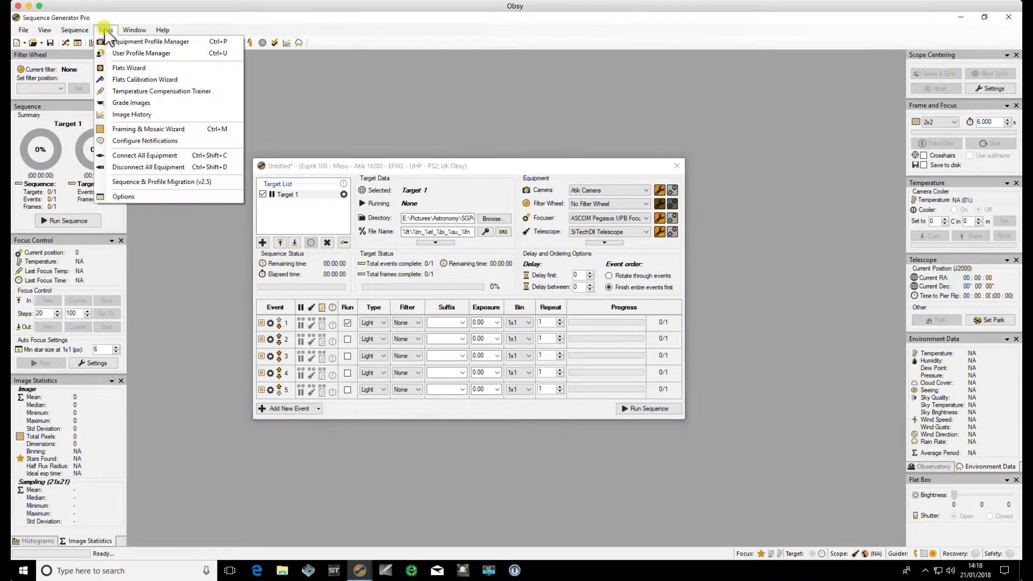
left_click(129, 130)
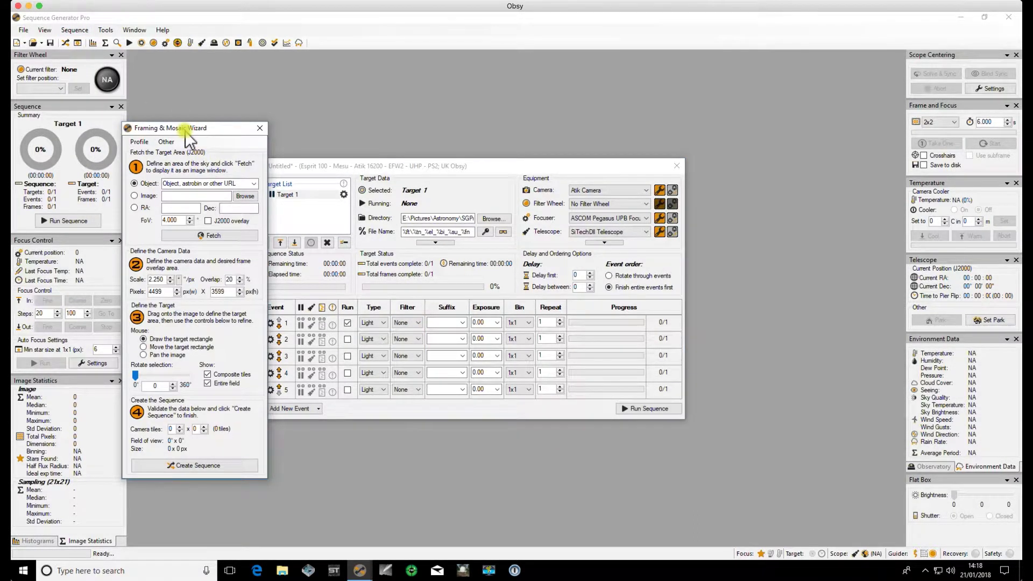
left_click_drag(186, 129, 191, 110)
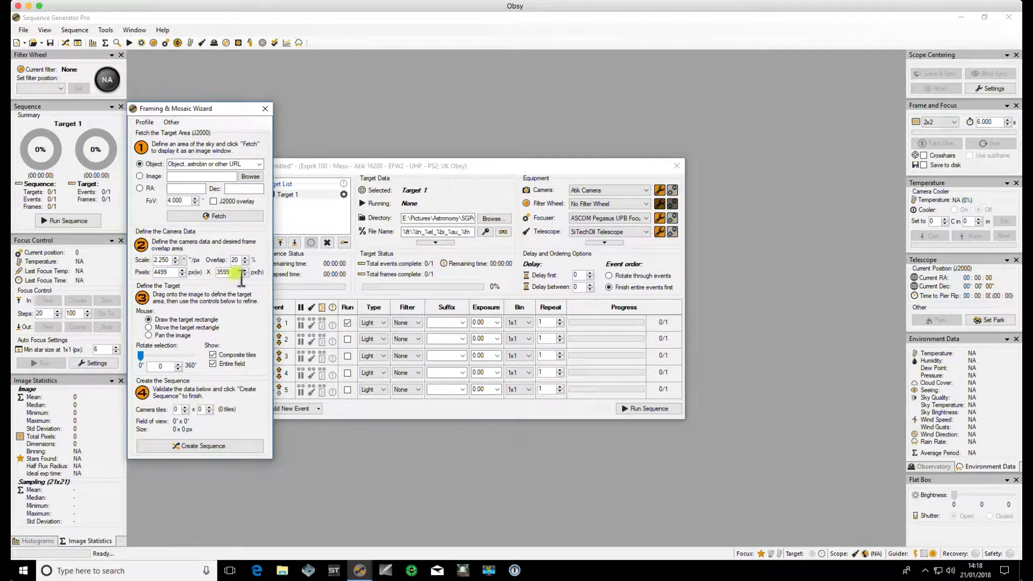
left_click(144, 123)
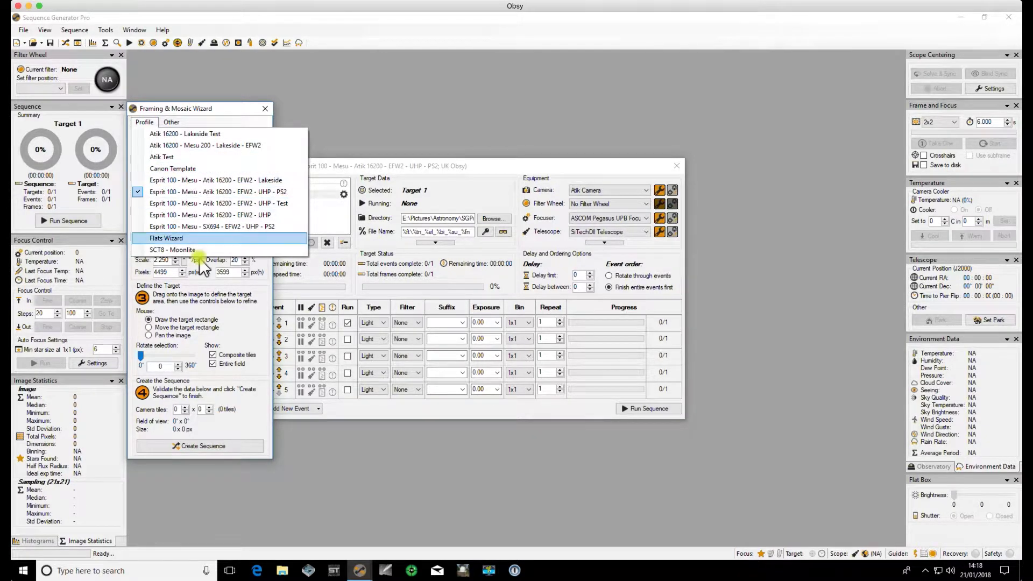
Step: In the other sequence window, start the Framing & Mosaic Wizard with the Esprit 100 UHP Test profile
mouse_move(361, 572)
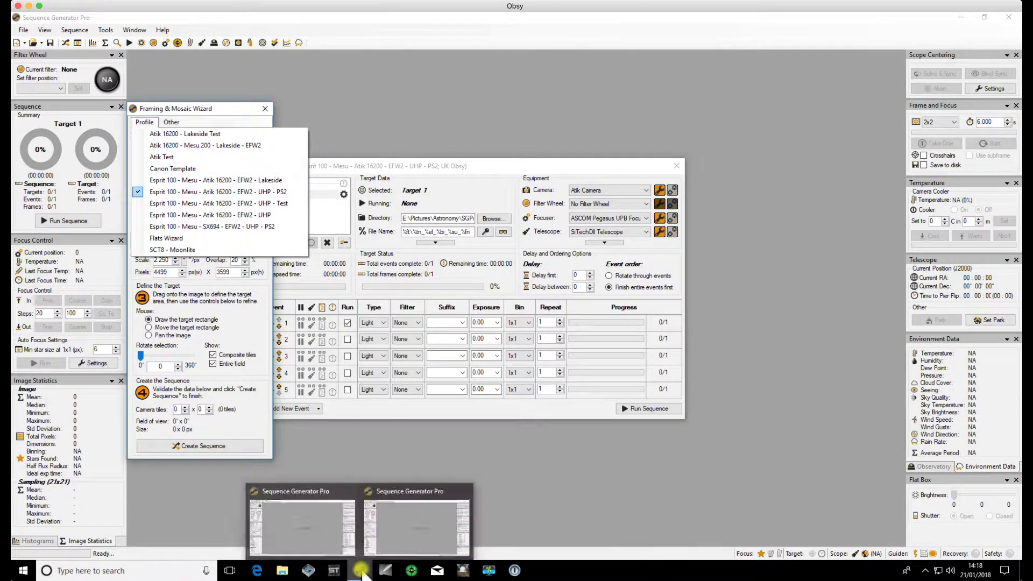
left_click(405, 543)
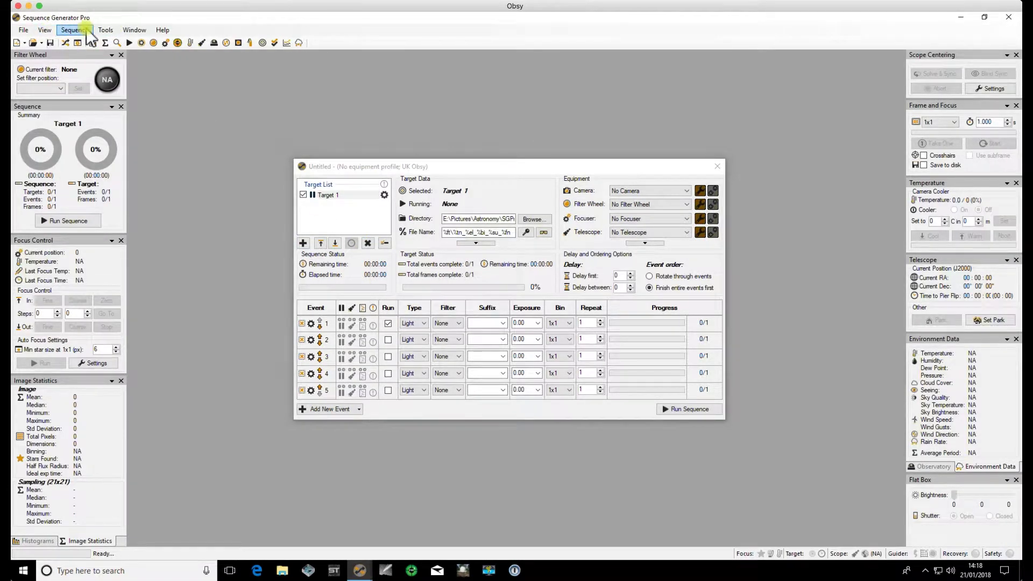
left_click(113, 32)
left_click(132, 136)
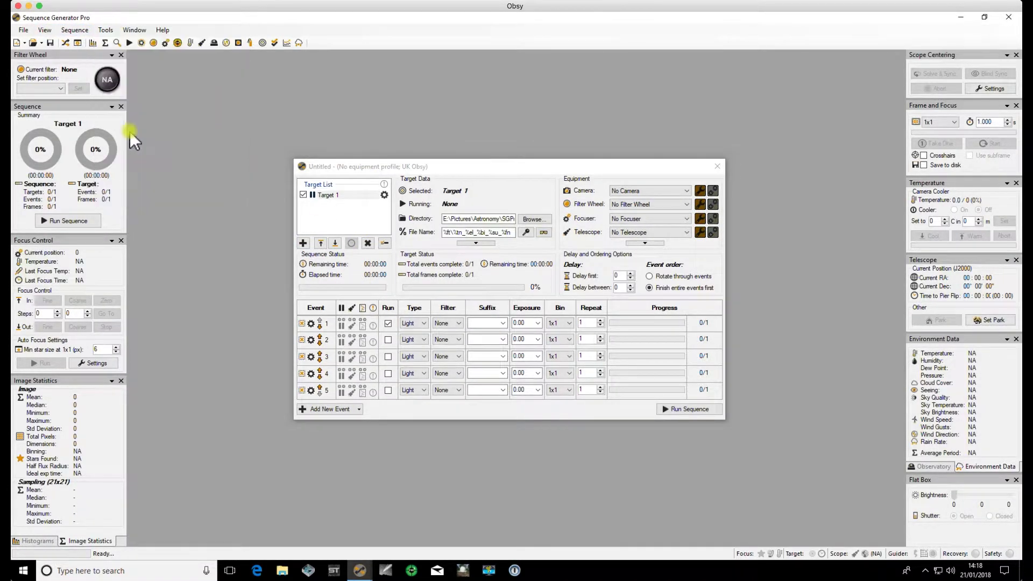
left_click_drag(201, 143, 195, 128)
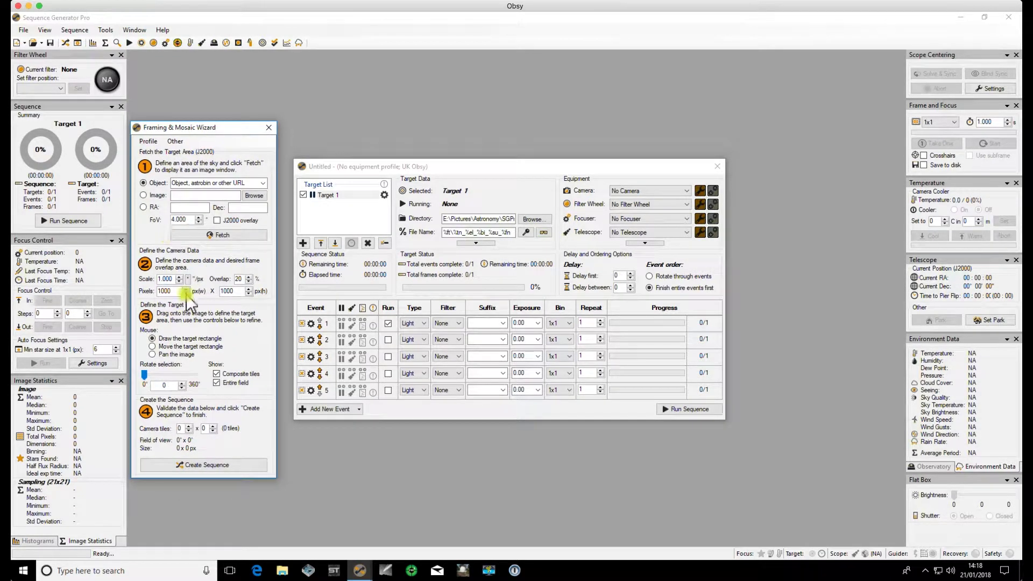
left_click(149, 141)
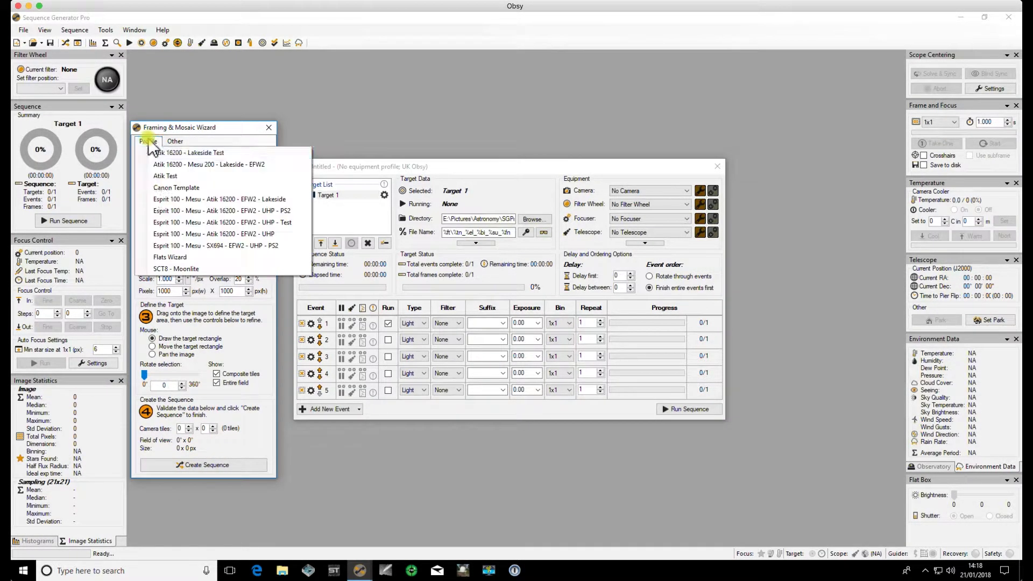
left_click(180, 223)
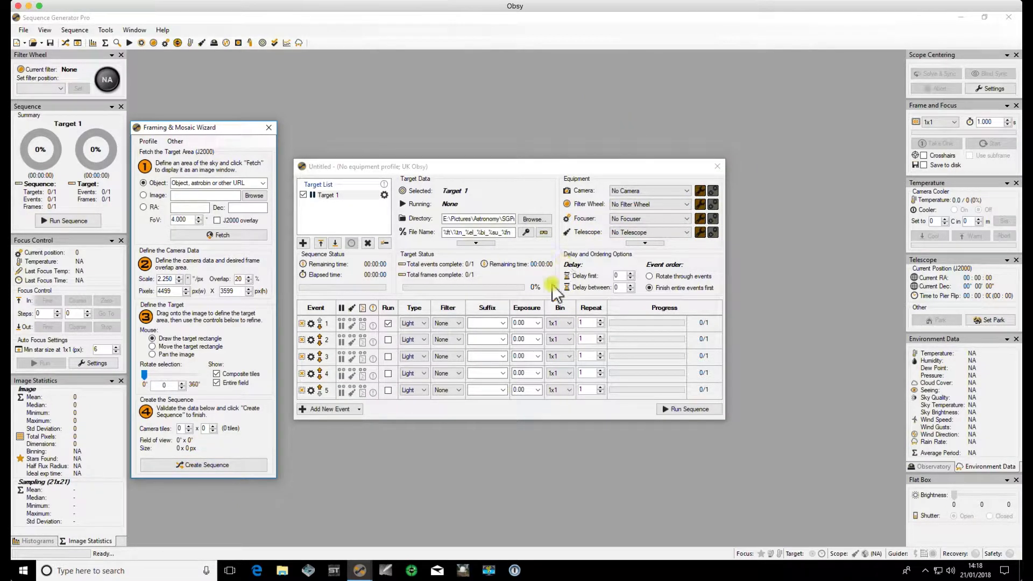
Step: Check event 1's filter choices, then switch to the other sequence window and close it
left_click(458, 323)
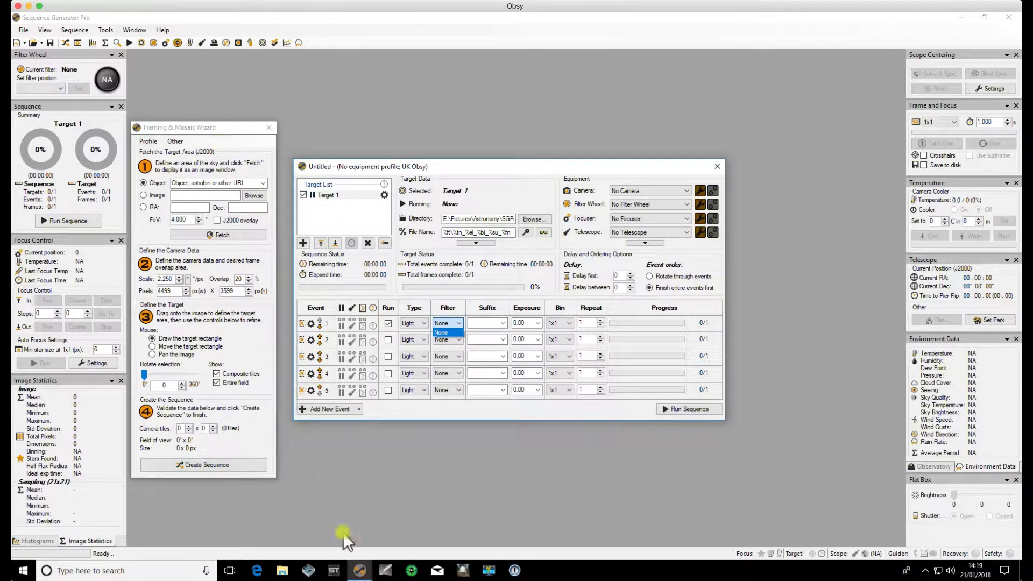
mouse_move(357, 572)
left_click(328, 525)
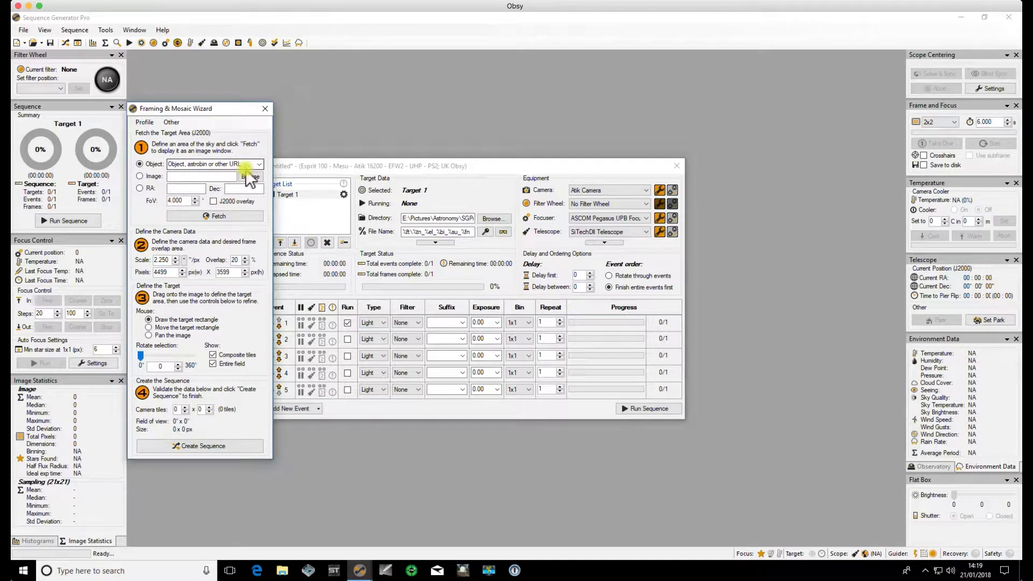
left_click(676, 166)
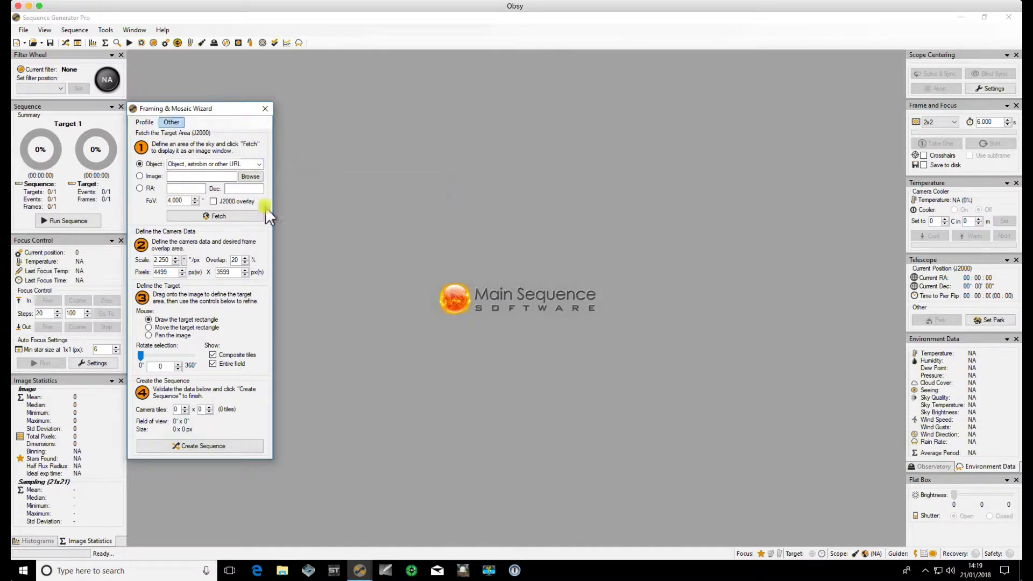
Step: Fetch the m33 sky image, centred at RA 01h33m54.00s, Dec 30°39'00.00"
left_click(260, 164)
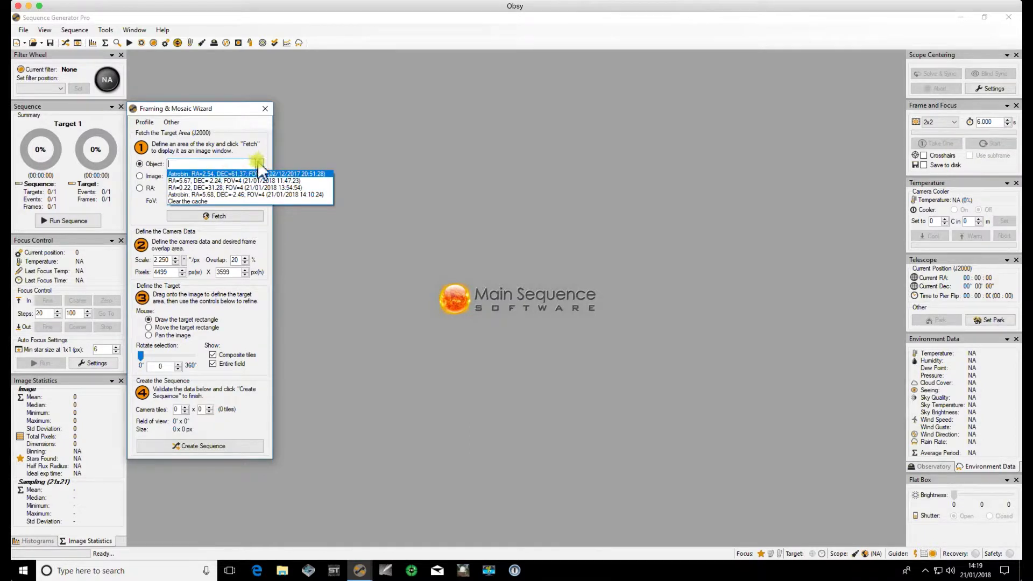
left_click(253, 164)
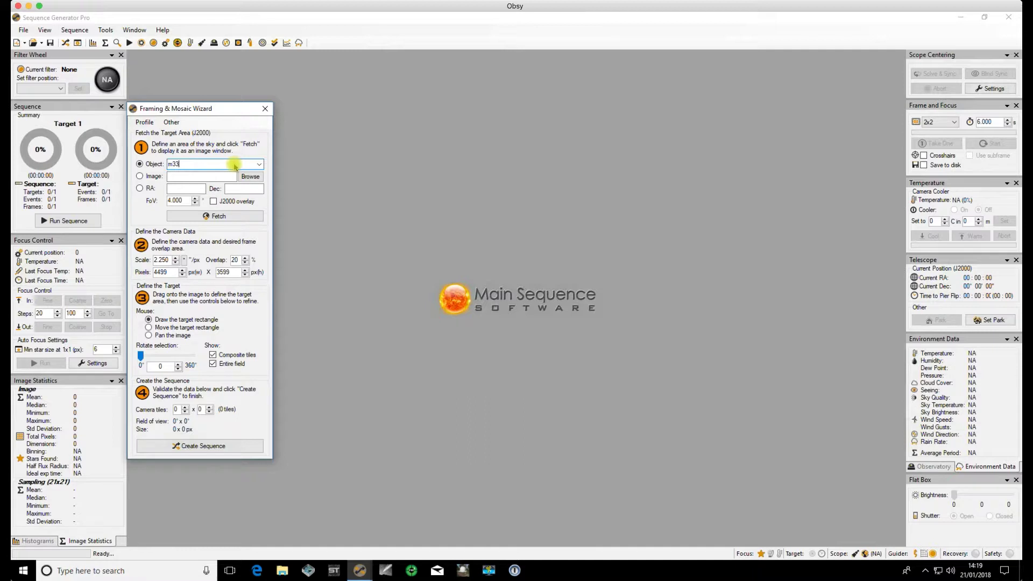
key("Return")
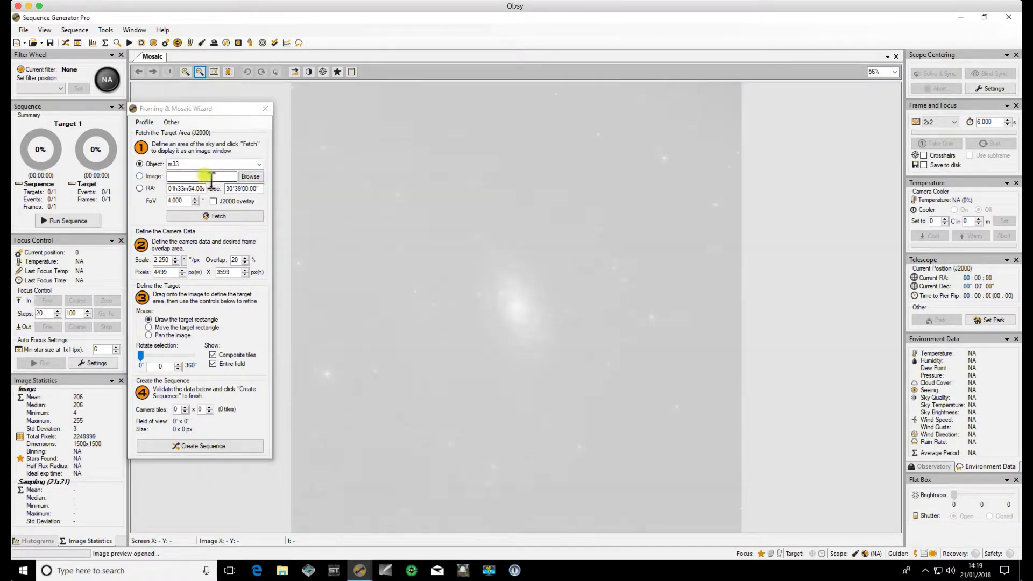
left_click(249, 177)
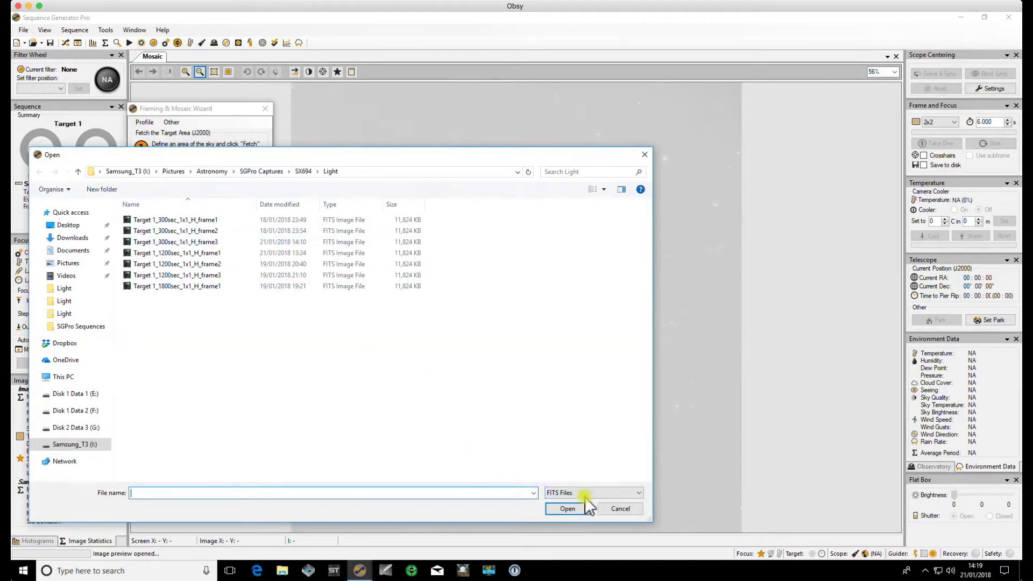
left_click(619, 509)
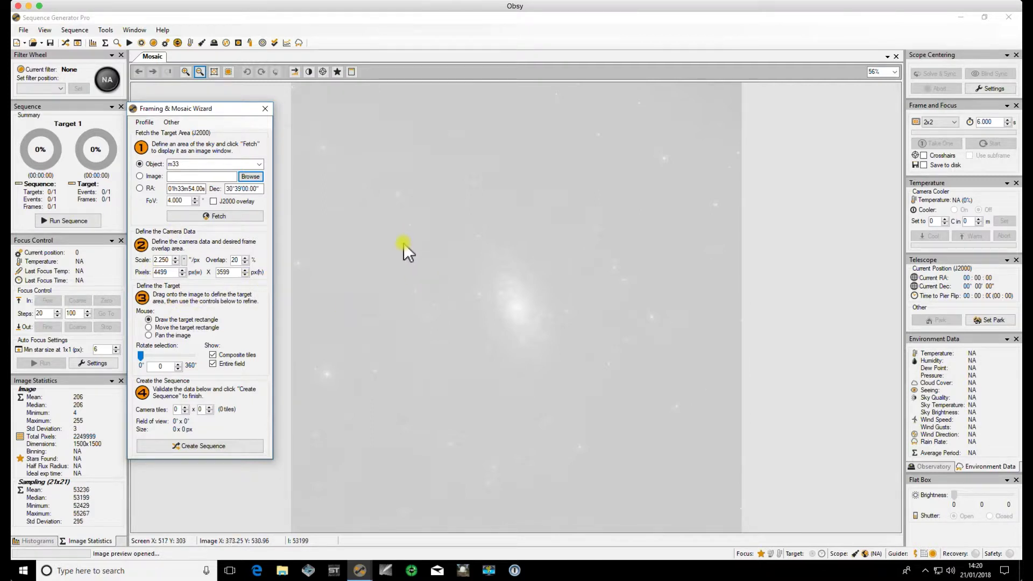
Step: Draw a single 1x1 target frame on the M33 image and centre it on the galaxy core
left_click_drag(402, 239, 434, 281)
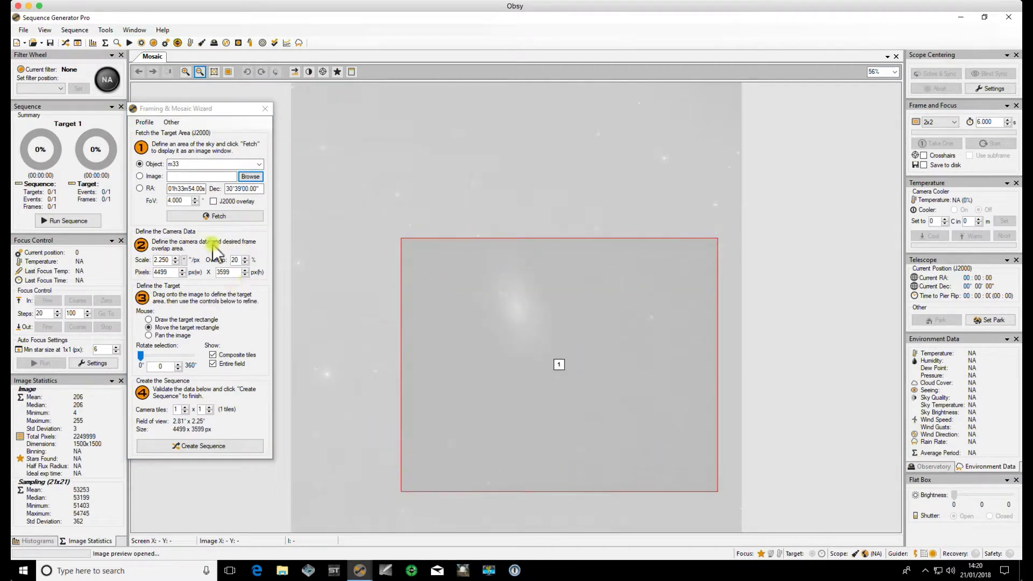
mouse_move(592, 325)
left_mouse_down()
mouse_move(528, 273)
mouse_move(560, 269)
mouse_move(545, 322)
mouse_move(498, 294)
mouse_move(532, 279)
left_mouse_up()
left_click_drag(480, 315, 526, 102)
left_click_drag(523, 152, 466, 423)
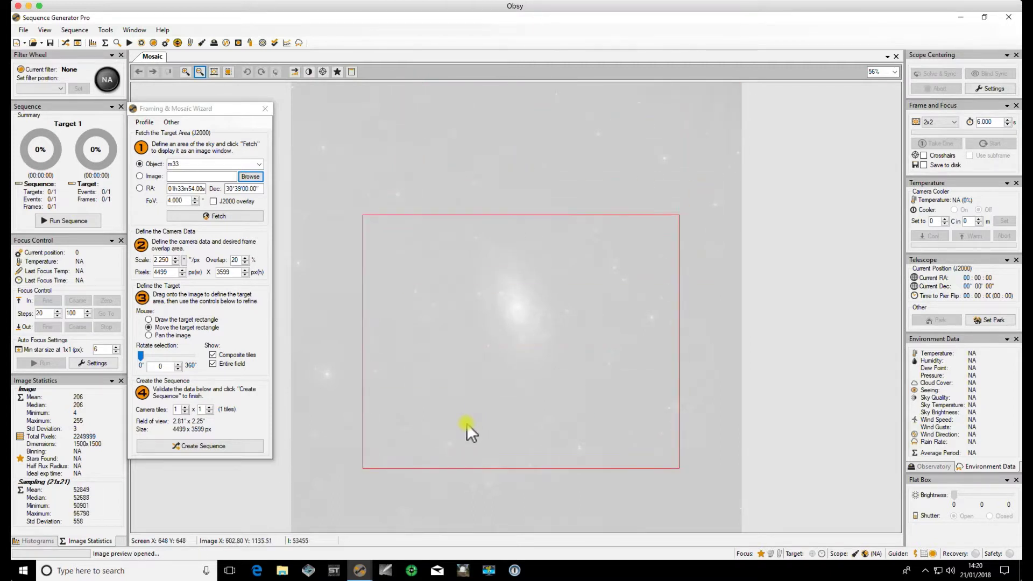
left_click_drag(535, 326, 473, 270)
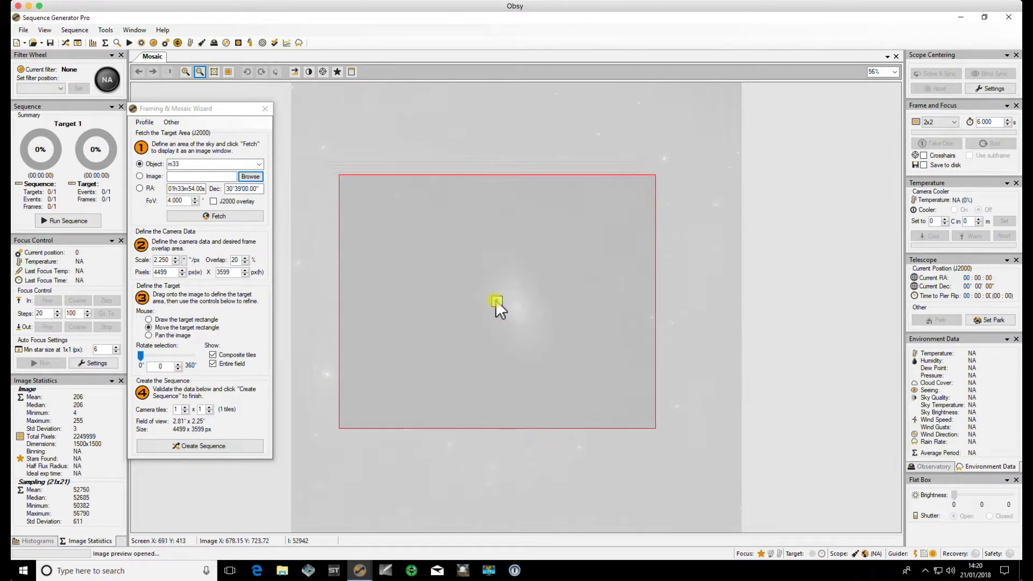
left_click_drag(460, 264, 479, 277)
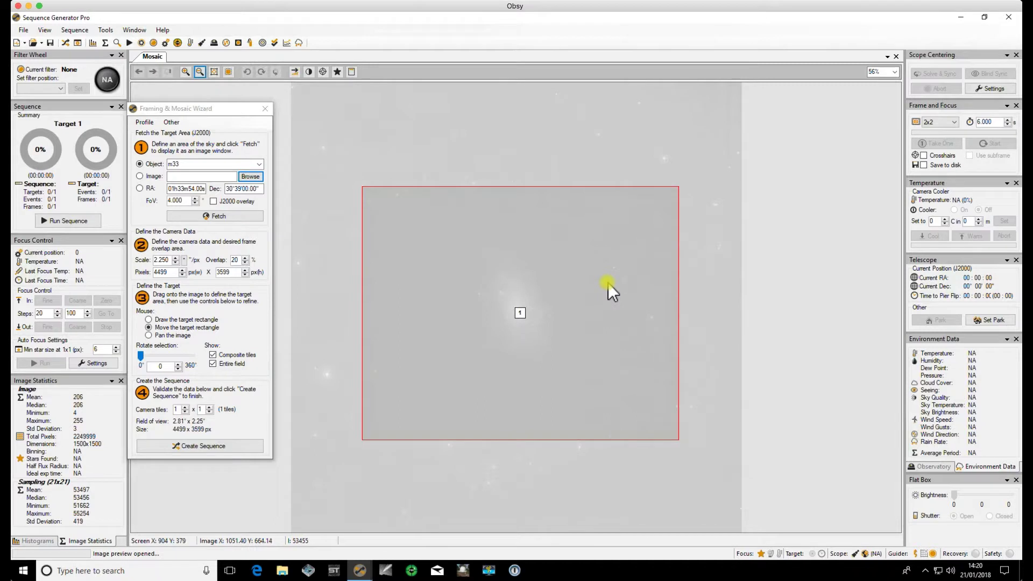
mouse_move(608, 283)
left_mouse_down()
mouse_move(592, 251)
mouse_move(615, 296)
mouse_move(608, 286)
left_mouse_up()
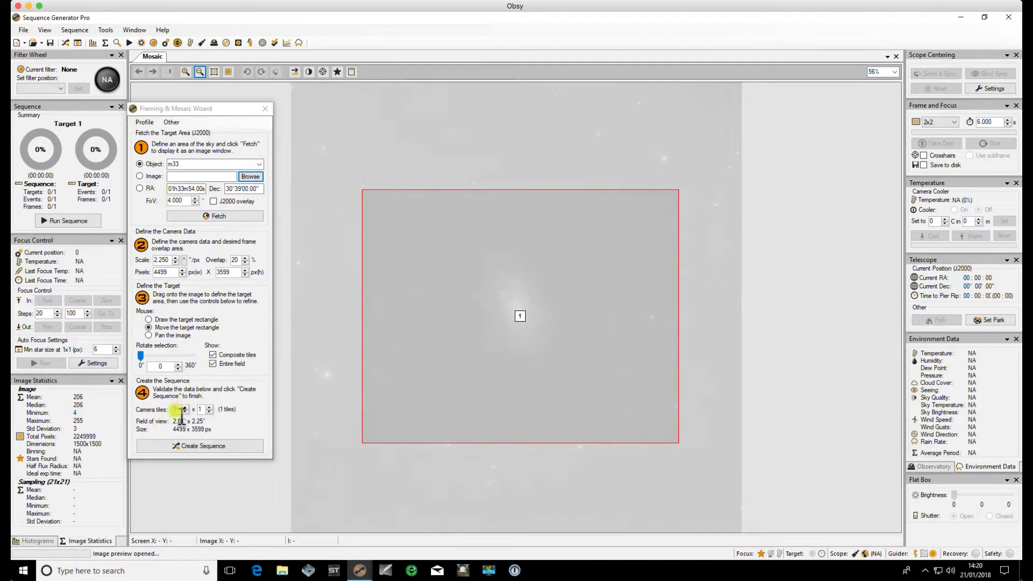
left_click(199, 450)
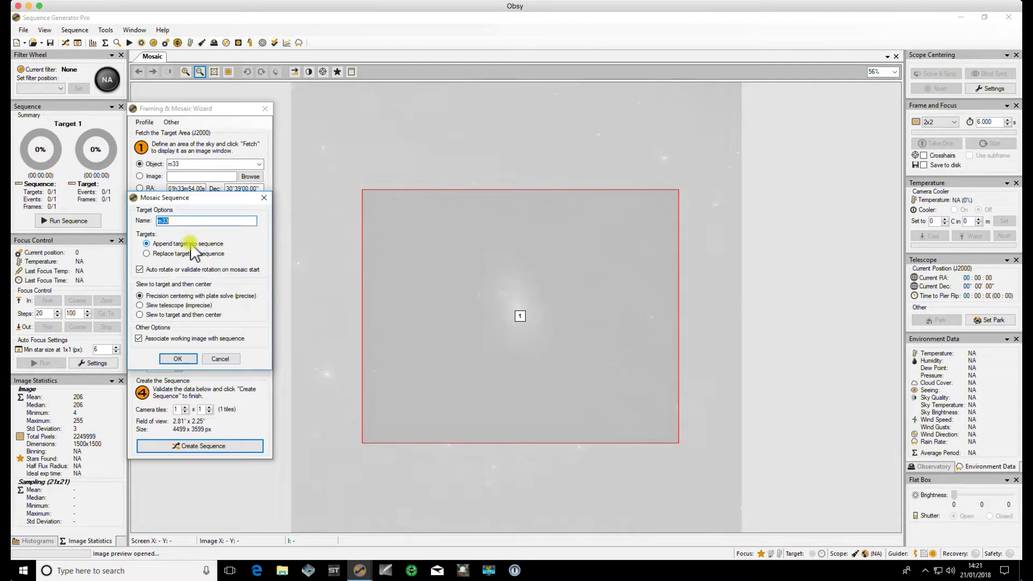
Step: Choose Replace targets in sequence and confirm creating the m33 target
left_click(160, 253)
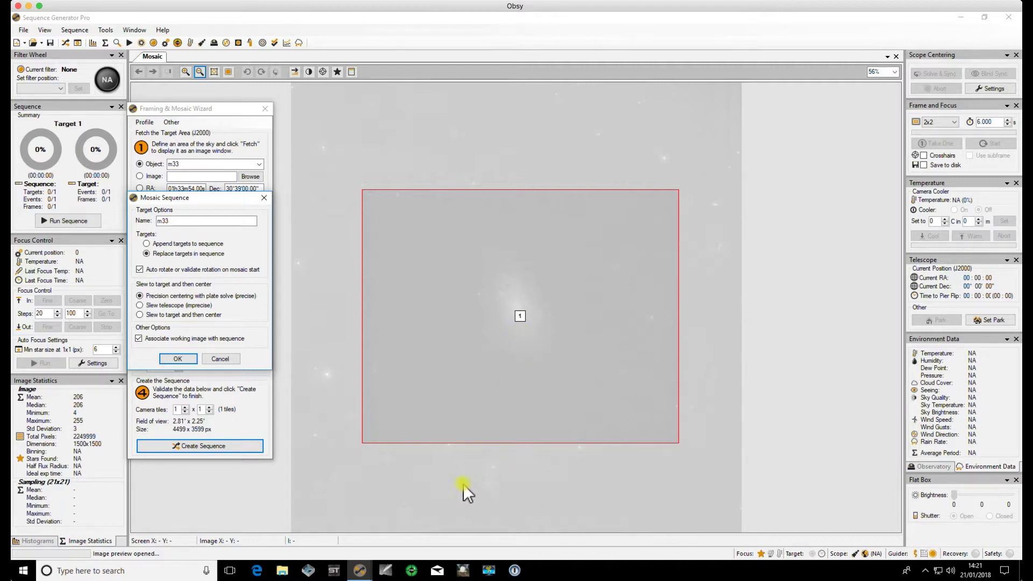
left_click(185, 359)
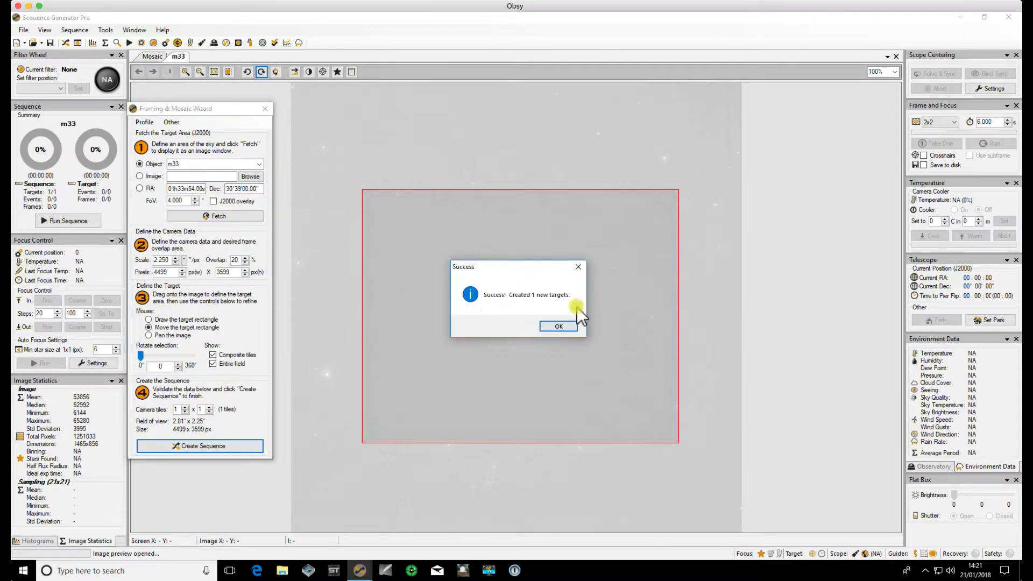
Step: Dismiss the success notice, check the m33 target, cancel Save Sequence As, and close the sequence window
left_click(558, 326)
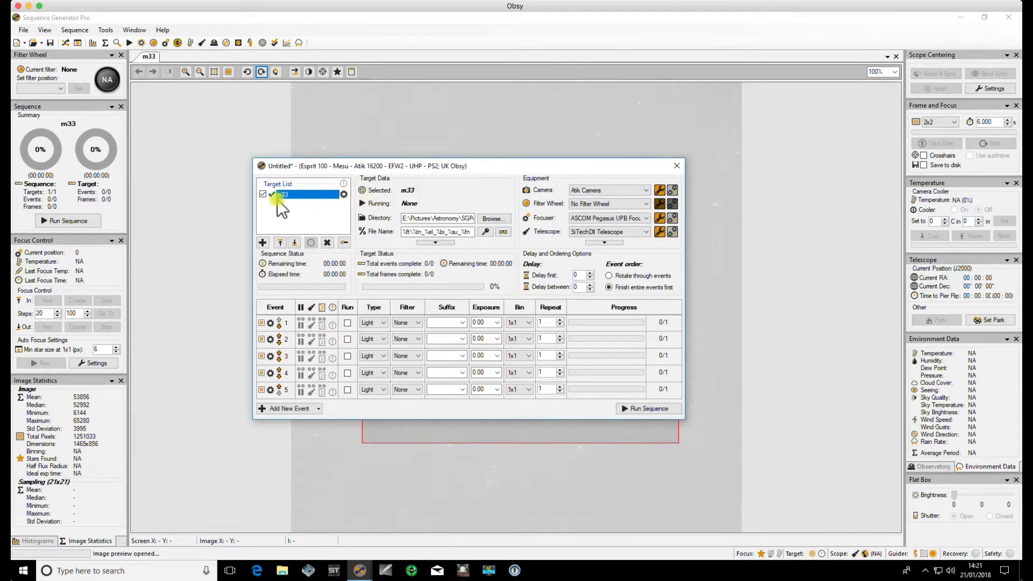
left_click(280, 196)
left_click(23, 30)
left_click(53, 106)
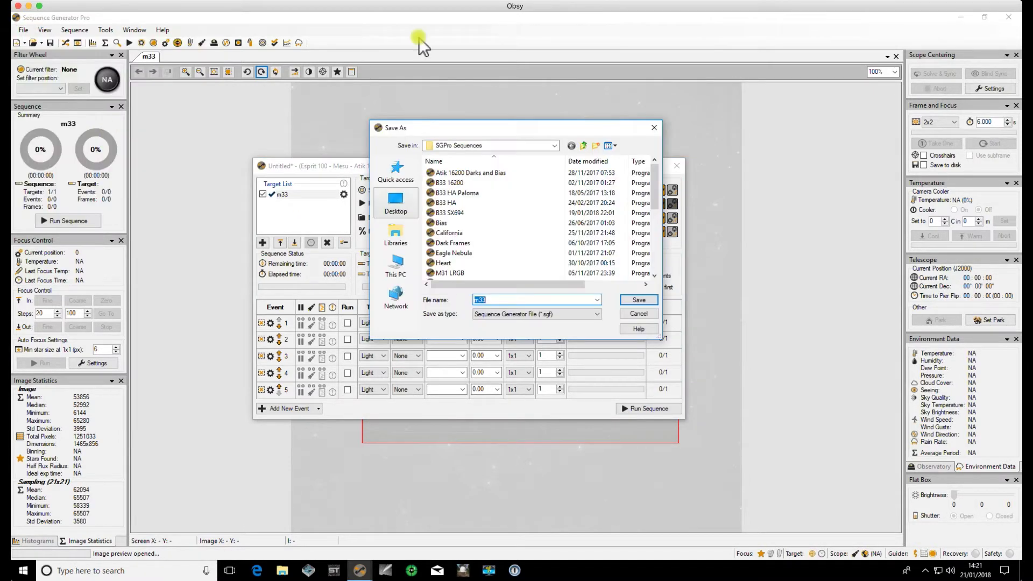
left_click(639, 314)
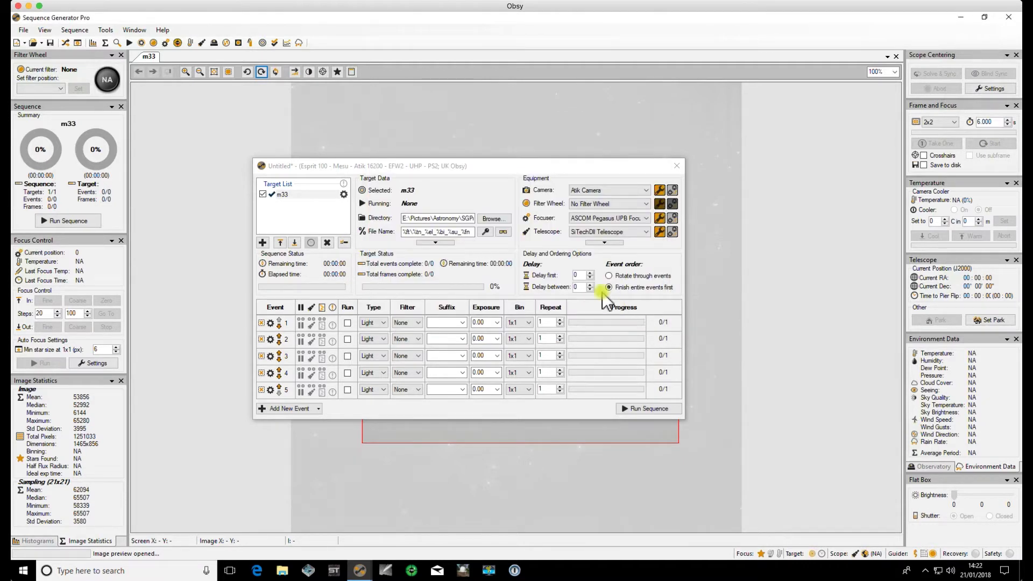
left_click(361, 321)
left_click(677, 166)
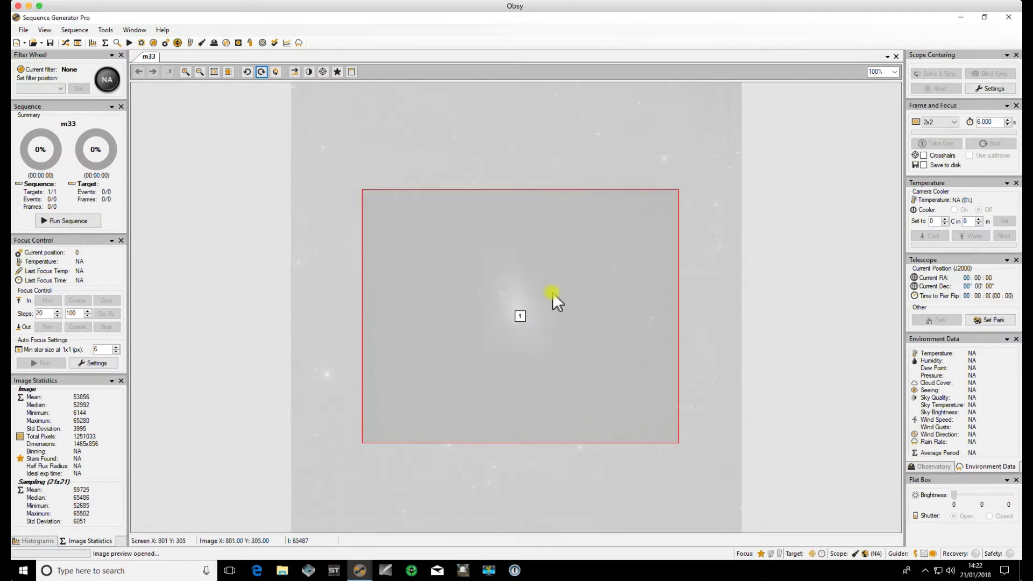